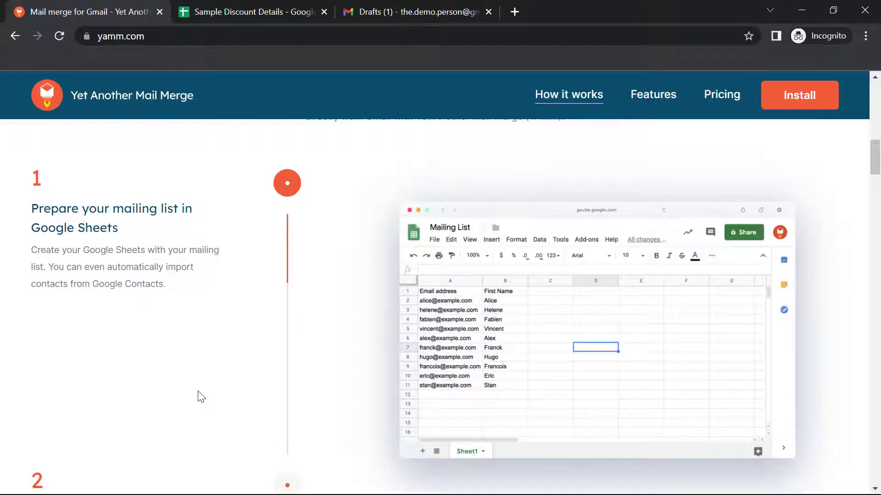
Show the Sample Discount Details sheet and highlight its First Name, Coupon Code, Rate and Email Address columns
left_click(195, 11)
left_click(134, 302)
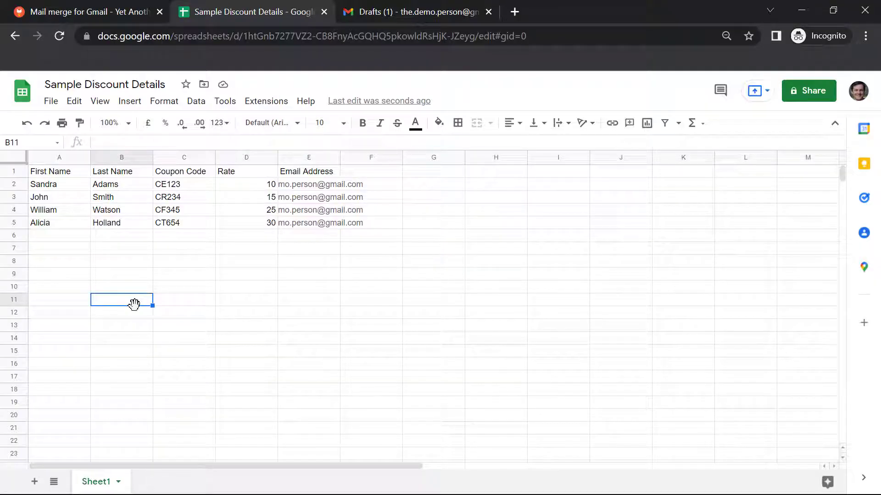
left_click(57, 156)
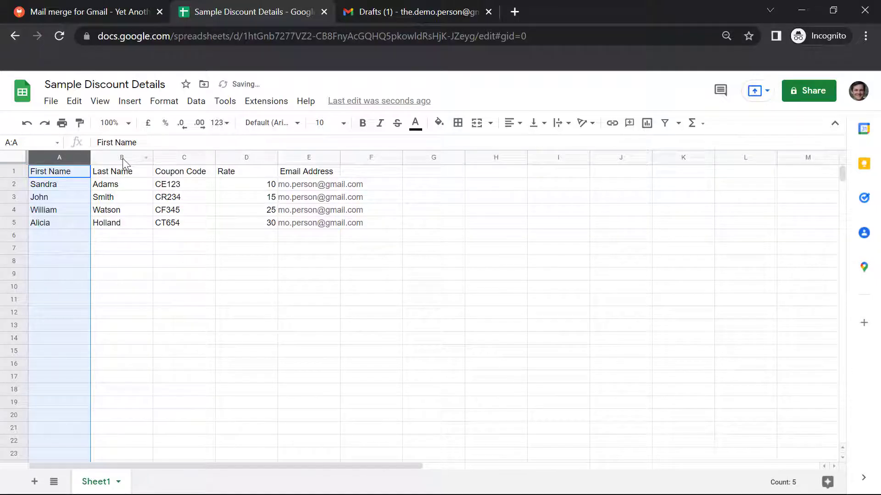
left_click(175, 157)
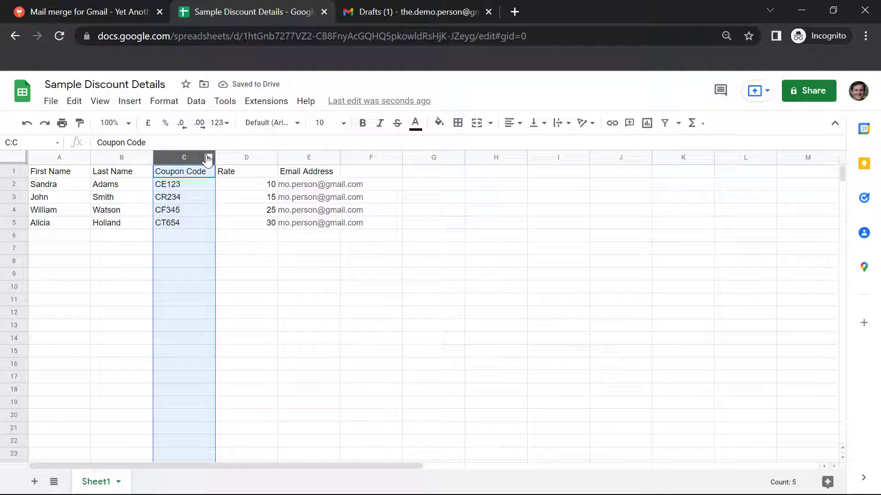
left_click(236, 157)
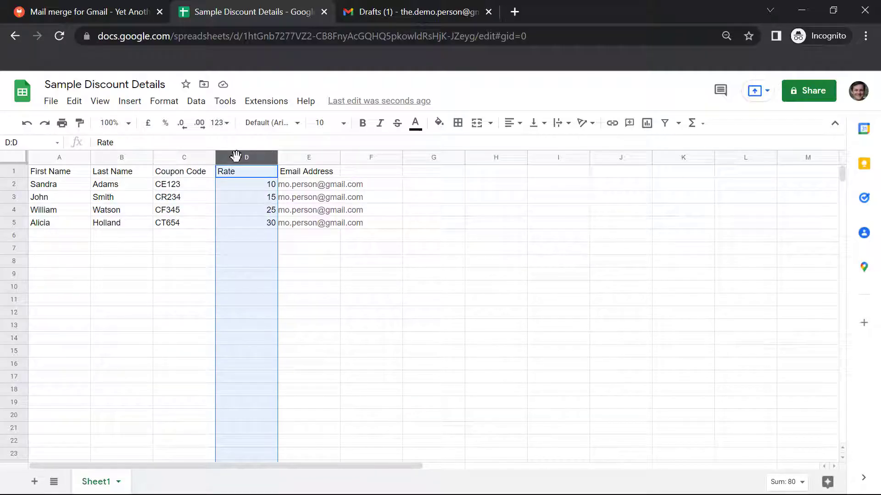
left_click(295, 158)
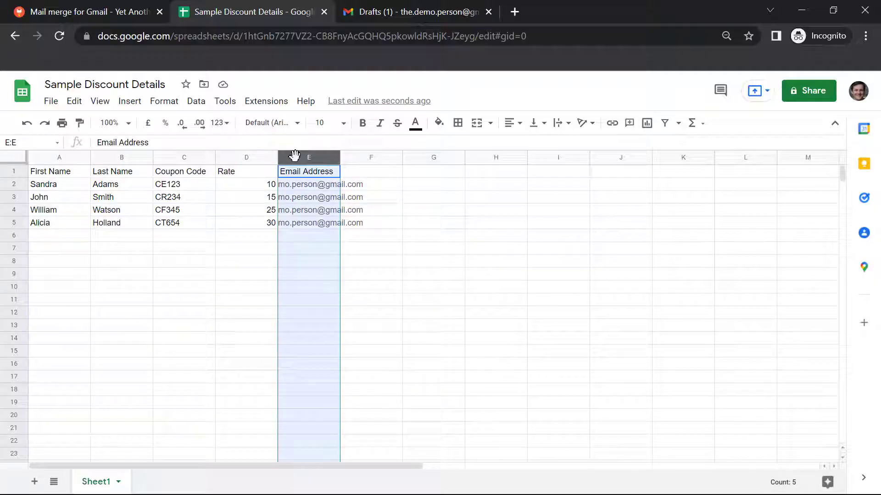
left_click(186, 265)
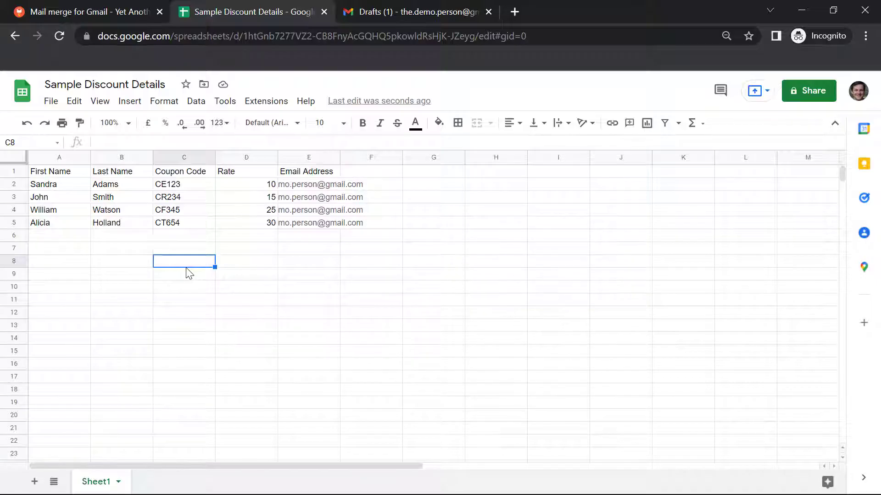
Search the Workspace Marketplace for YAMM and confirm Yet Another Mail Merge is already installed
left_click(260, 104)
mouse_move(285, 124)
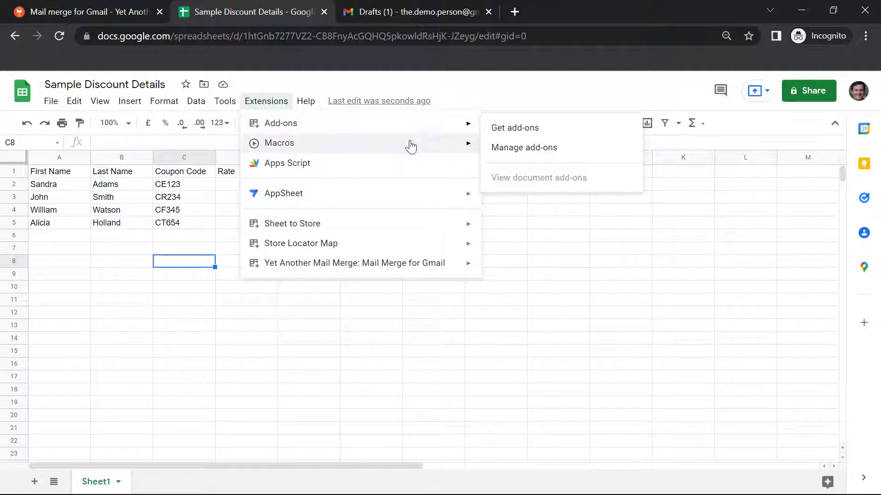
left_click(497, 131)
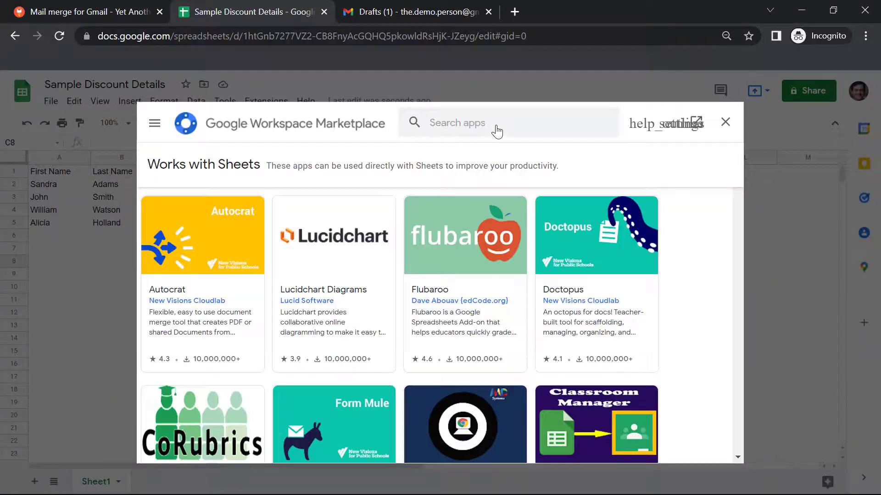
left_click(497, 120)
type("YAMM")
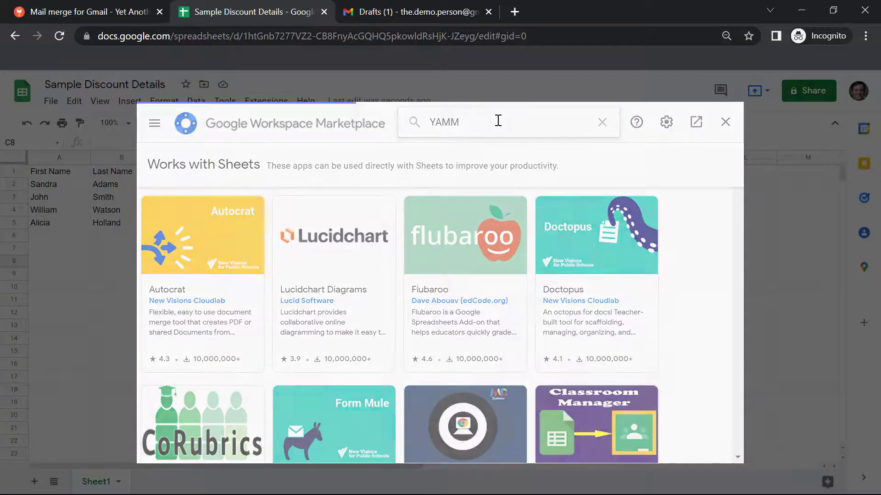
key("Return")
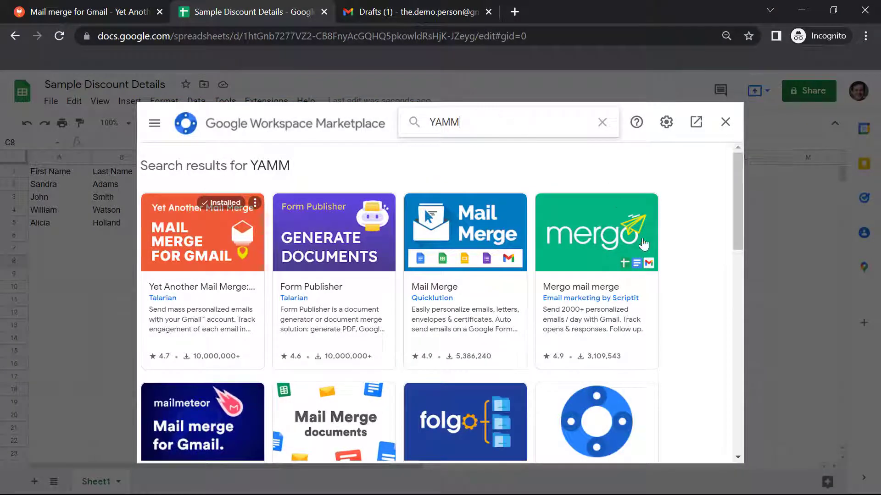
scroll(690, 344, "down", 2)
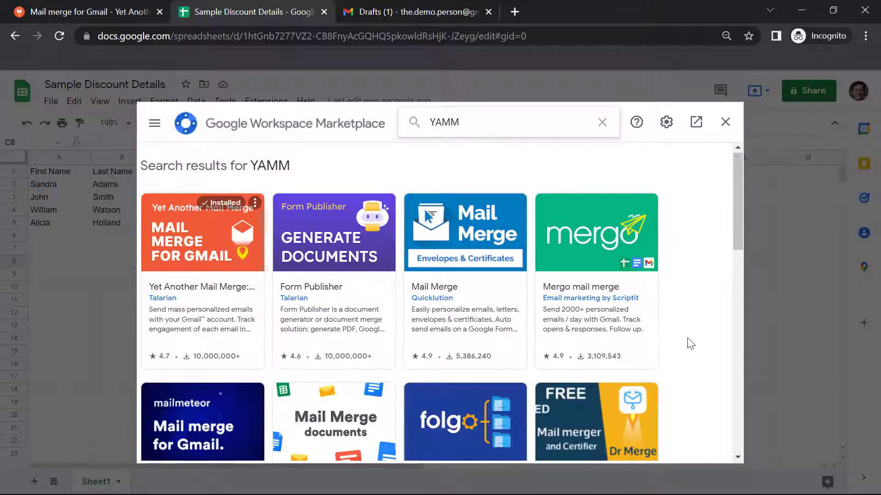
scroll(691, 344, "up", 2)
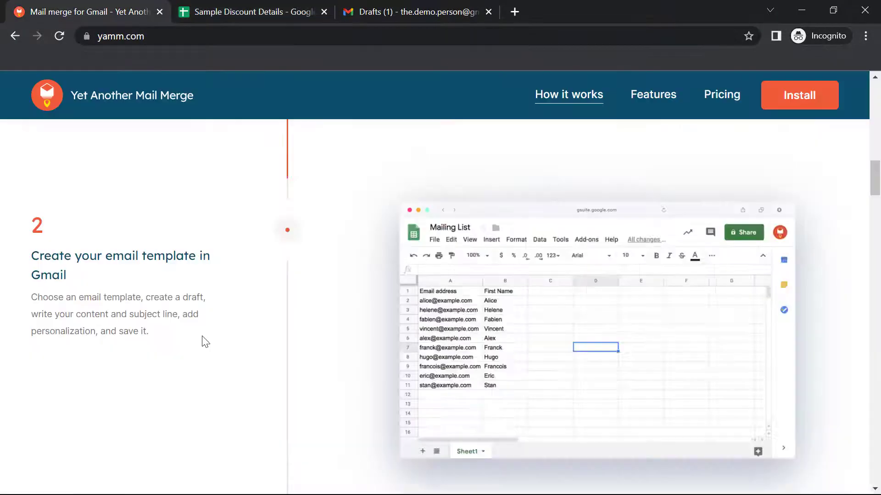
scroll(205, 342, "down", 2)
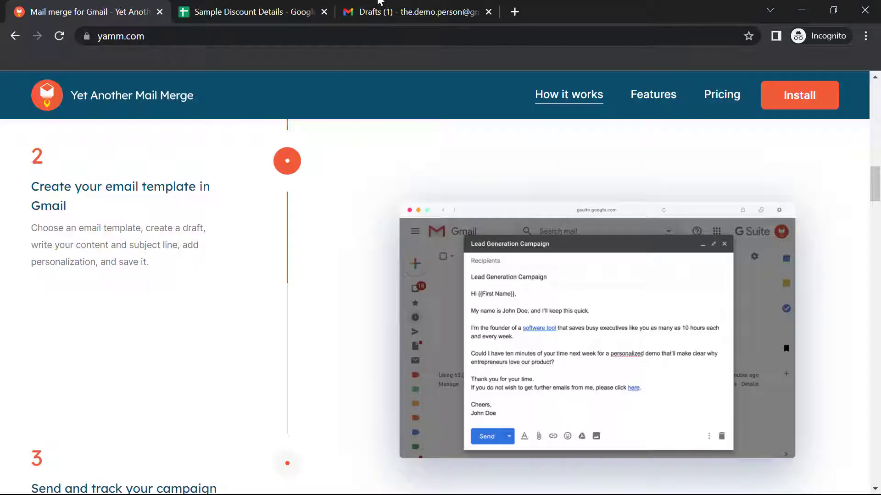
Compare the Gmail Discount Coupon draft against the sheet's First Name column
left_click(394, 10)
left_click(677, 404)
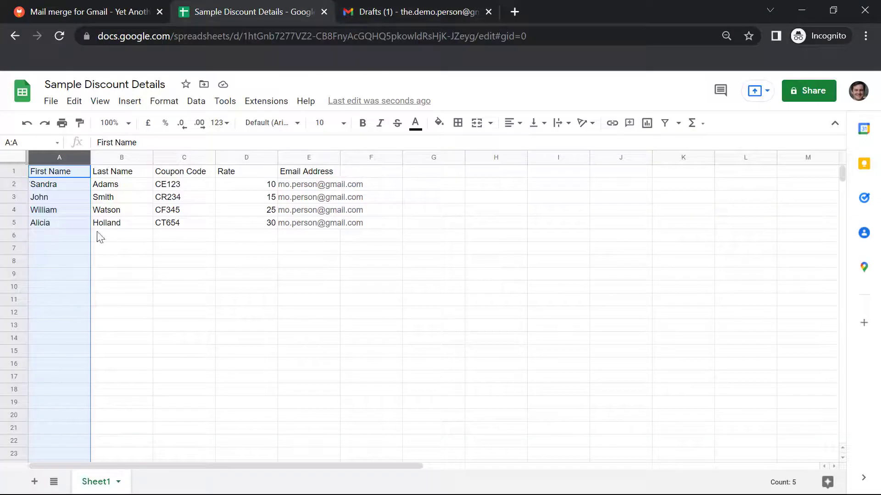
left_click(152, 290)
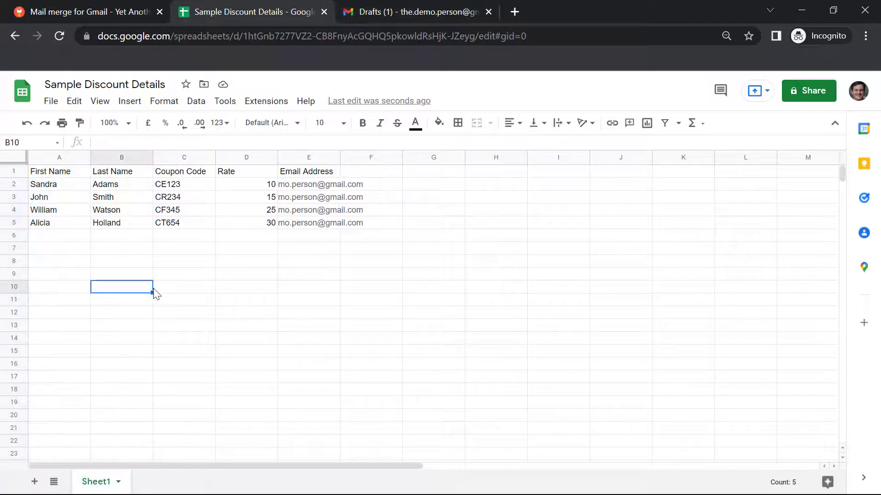
left_click(49, 157)
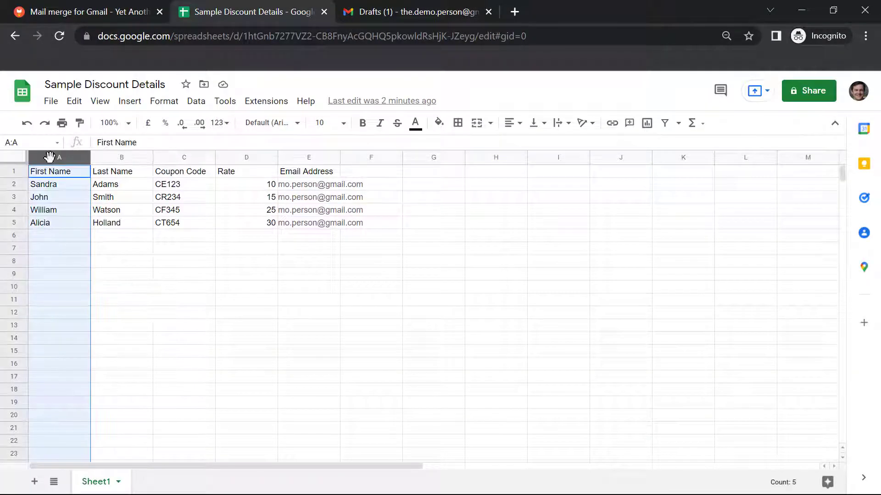
Point out the {{First Name}} placeholder in the draft's greeting, then return to the YAMM site
left_click(446, 13)
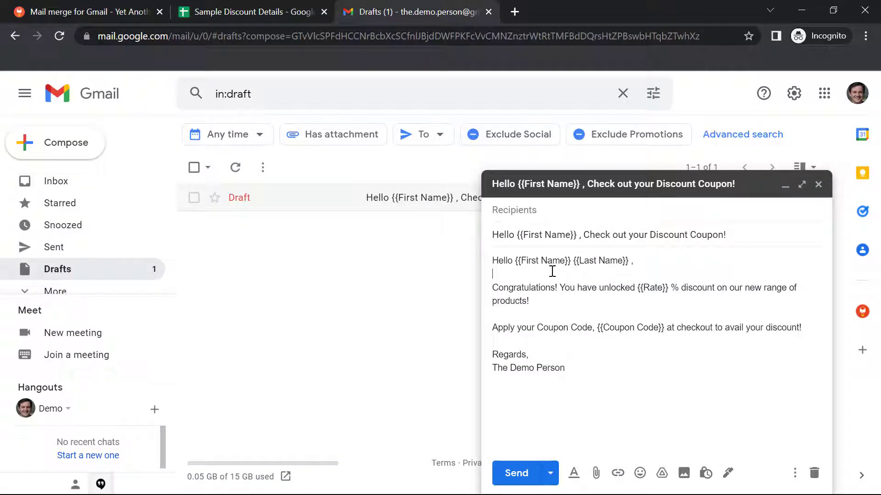
left_click(522, 262)
left_click(564, 261)
left_click(43, 8)
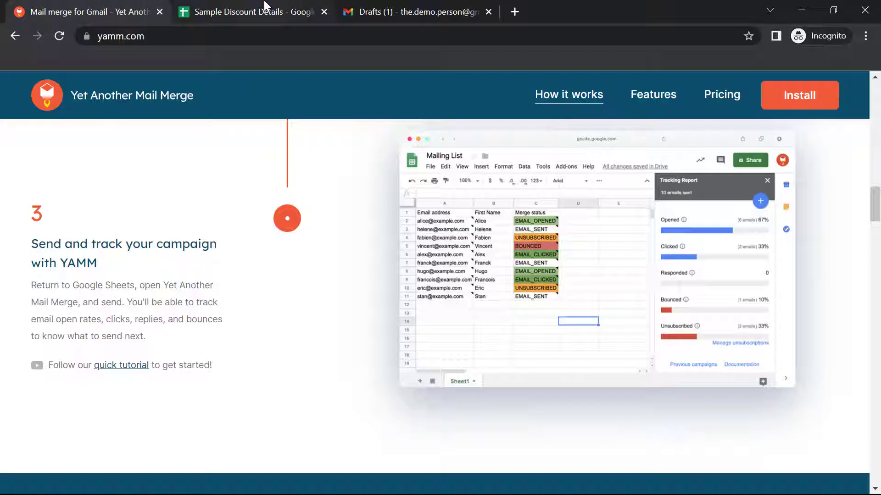
Start a YAMM mail merge using the discount coupon draft as the template and send all 4 emails
left_click(243, 11)
left_click(315, 420)
left_click(261, 101)
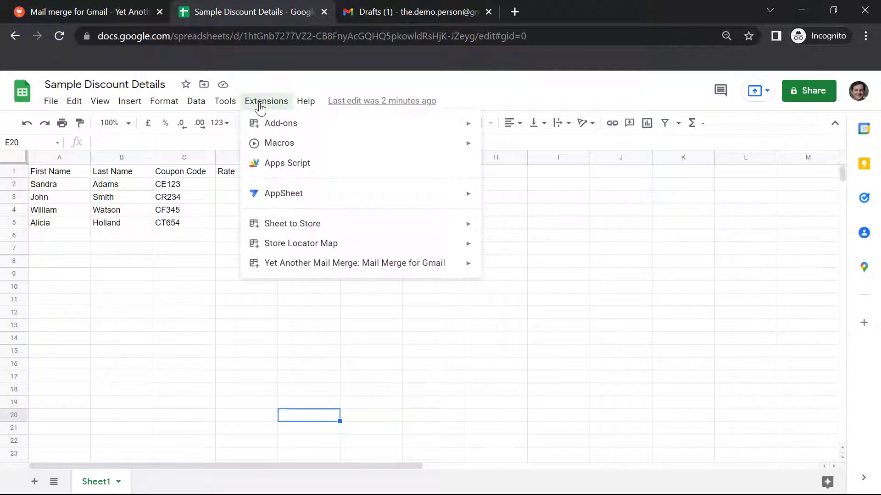
mouse_move(330, 266)
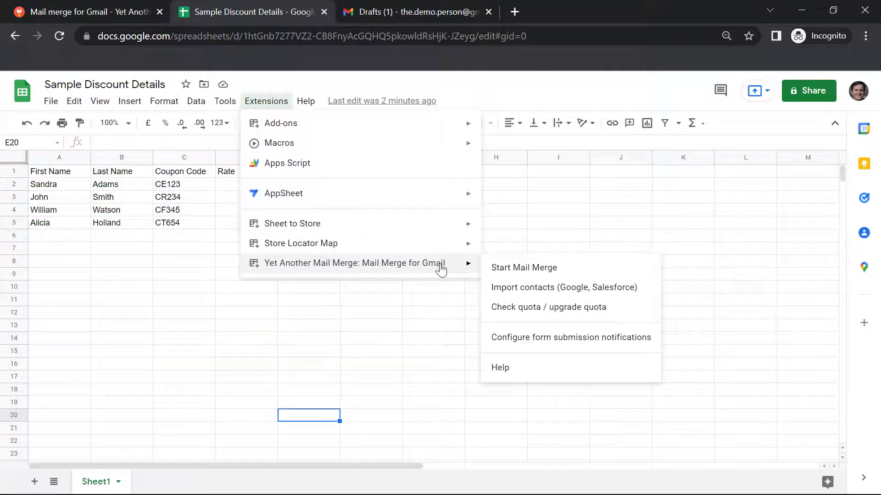
left_click(507, 268)
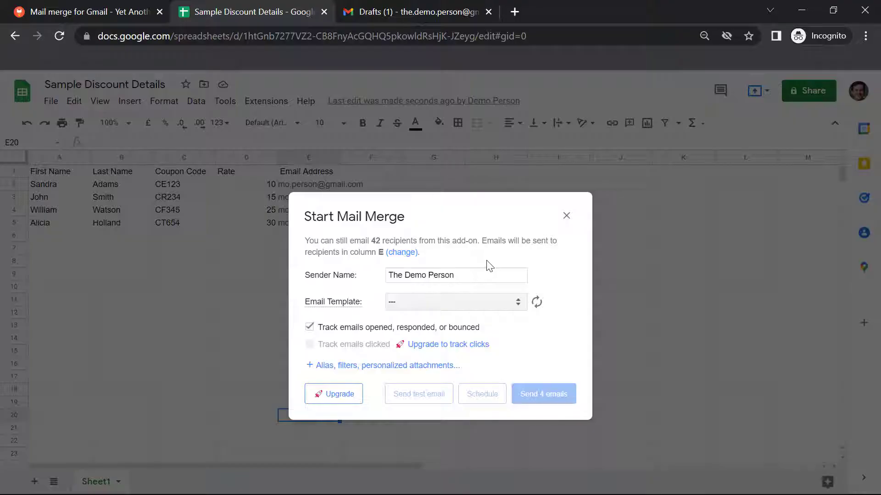
left_click(488, 305)
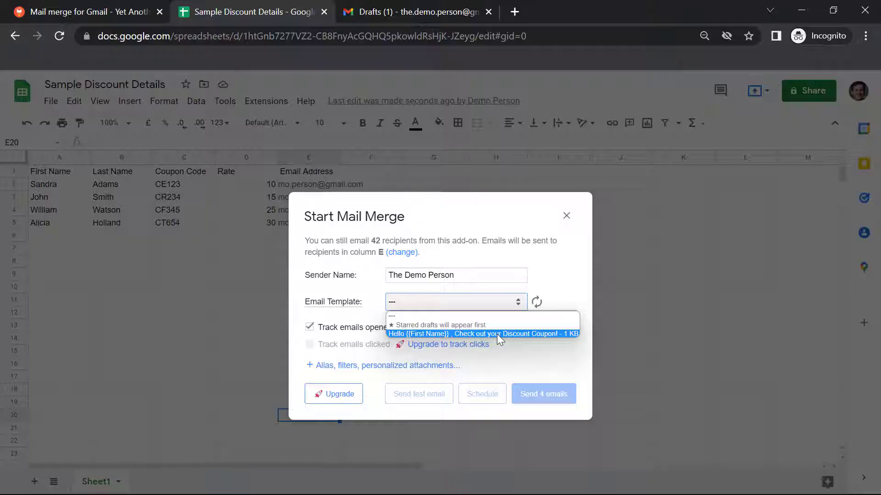
left_click(497, 334)
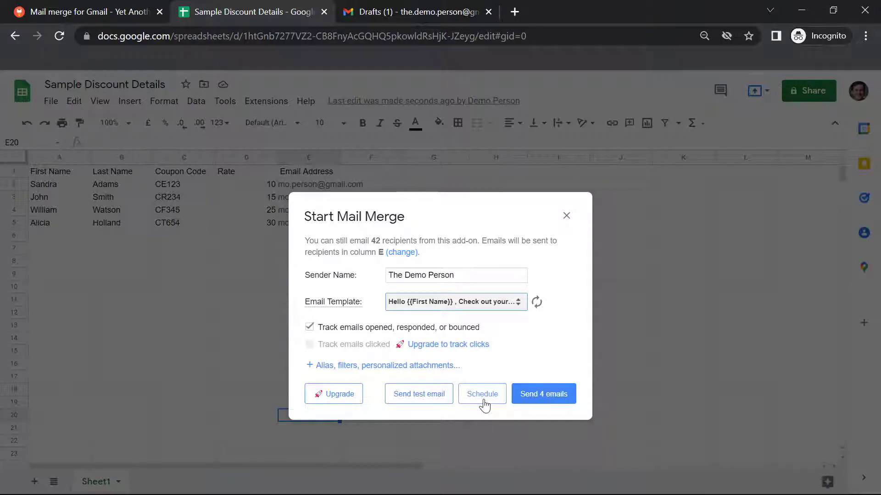
left_click(535, 398)
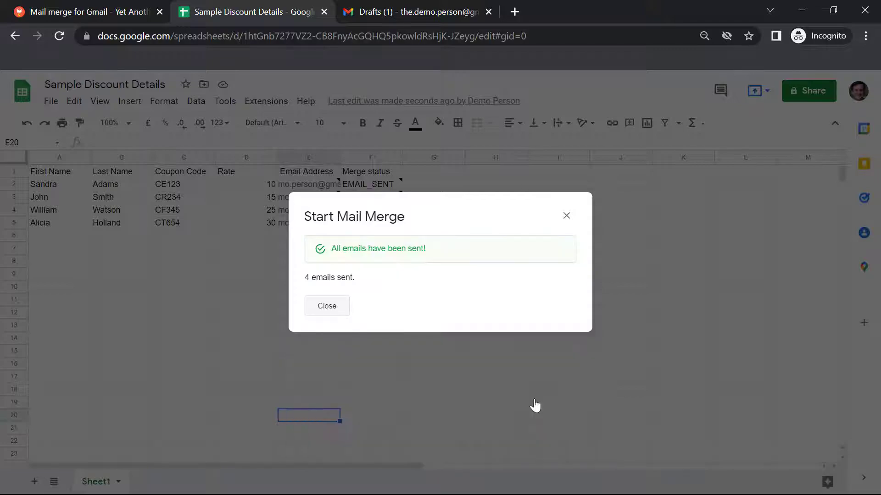
Close the merge summary and review the Merge status column's send-time notes for the 4 emails
left_click(567, 216)
left_click(357, 156)
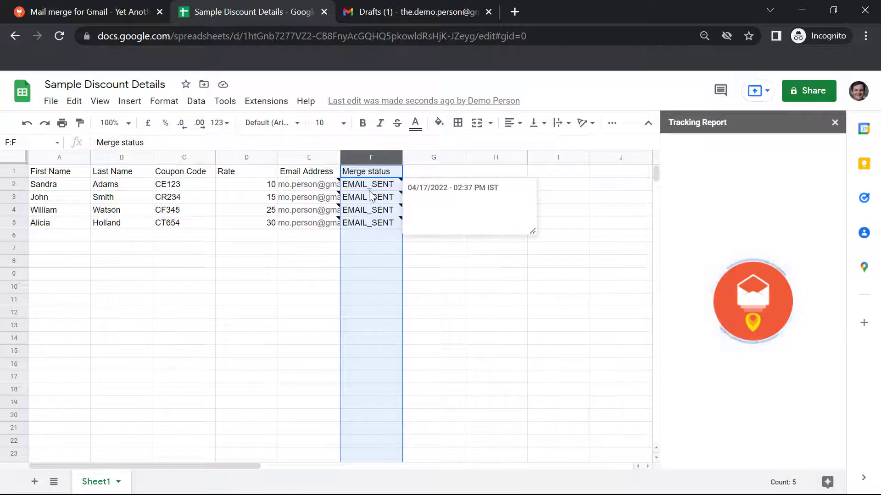
mouse_move(369, 196)
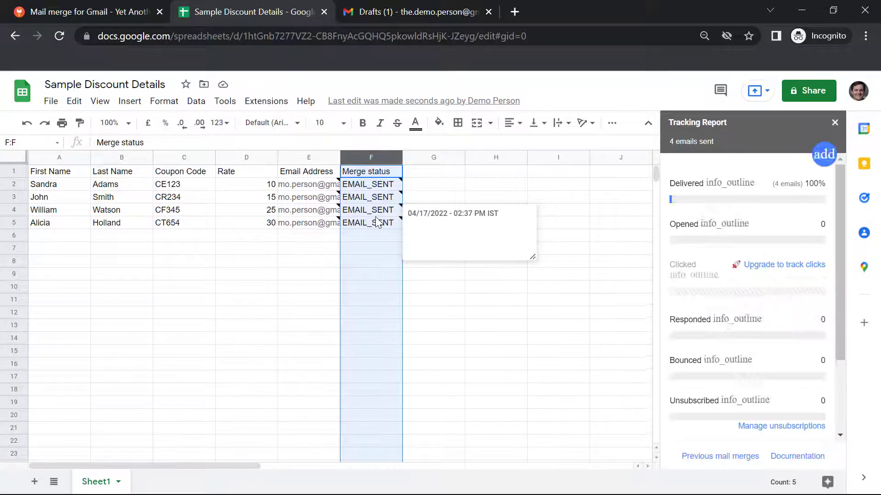
left_click(287, 250)
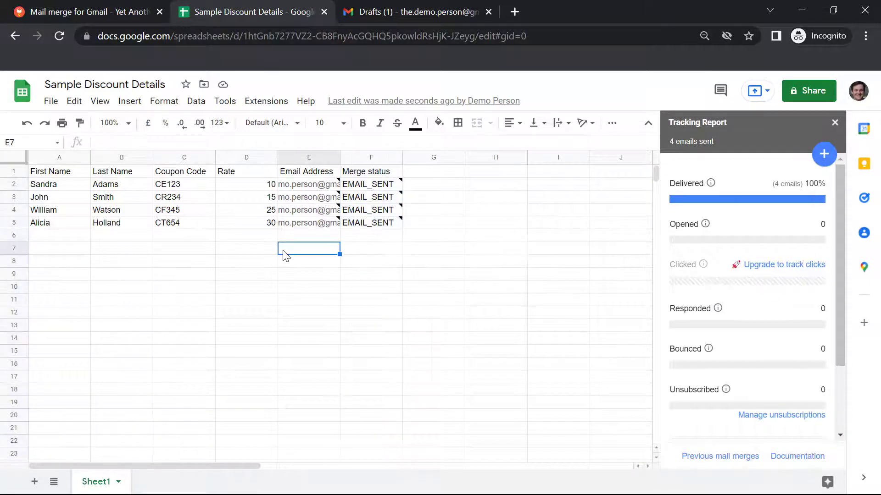
left_click(394, 6)
Refresh the Gmail inbox and open the newly received coupon email
left_click(64, 180)
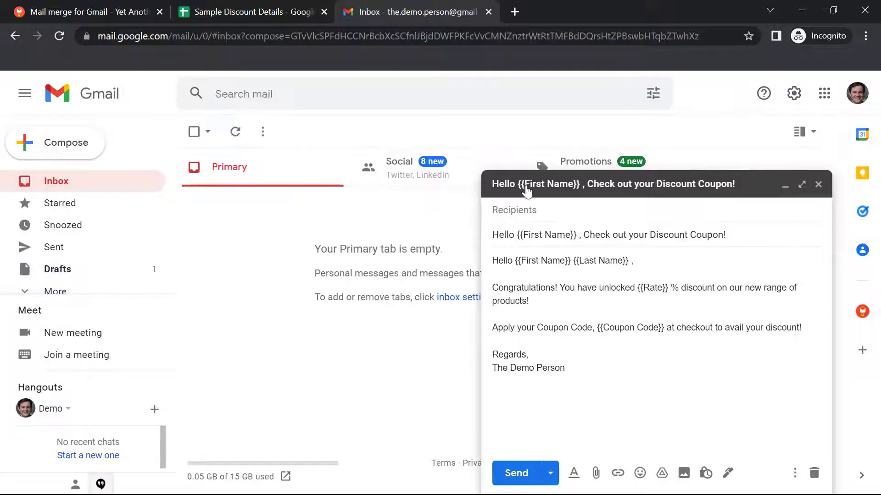
left_click(783, 185)
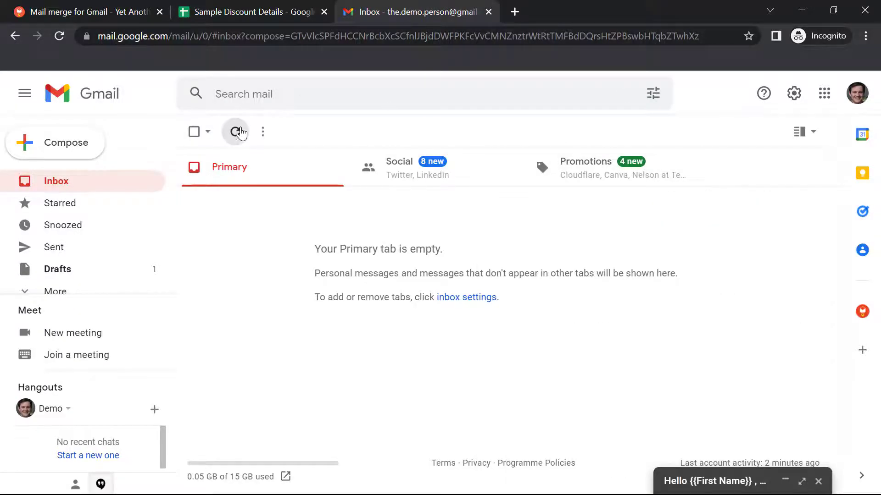
left_click(238, 132)
left_click(504, 243)
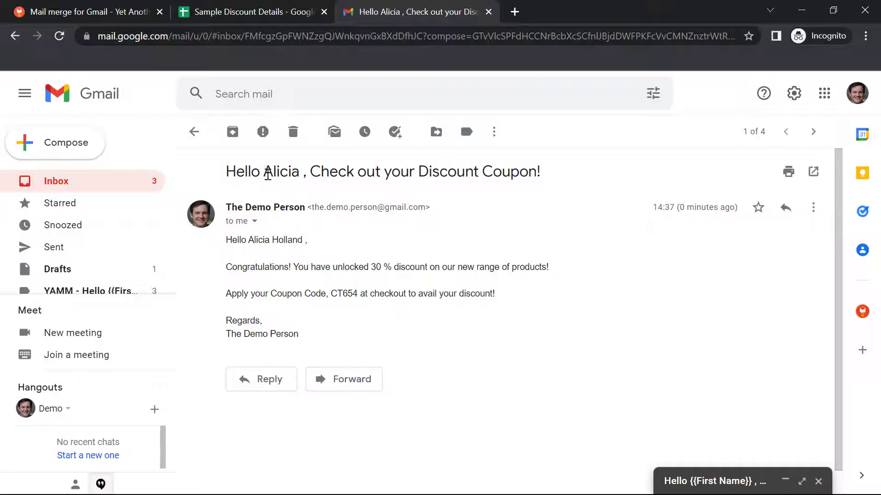
Highlight the personalised recipient name, the 30% discount and coupon code CT654 in the email
left_click_drag(268, 174, 298, 177)
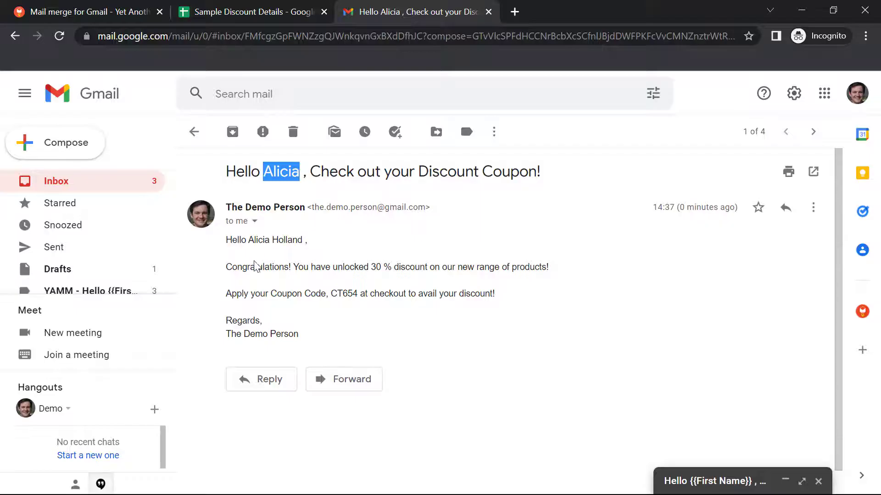
left_click_drag(248, 240, 309, 241)
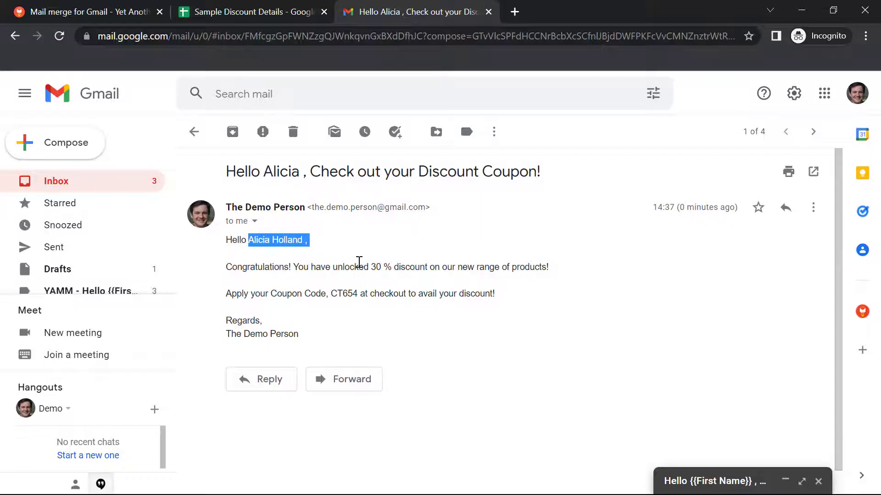
left_click_drag(373, 270, 381, 269)
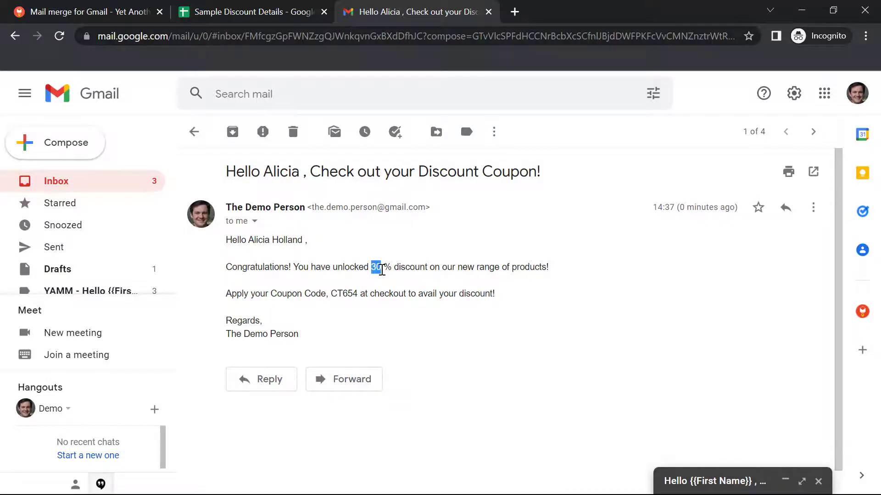
left_click_drag(329, 293, 358, 296)
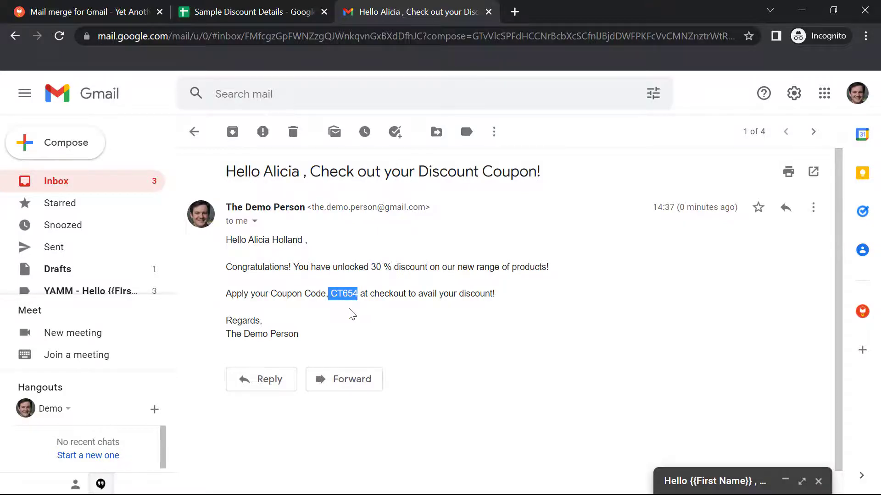
left_click(352, 303)
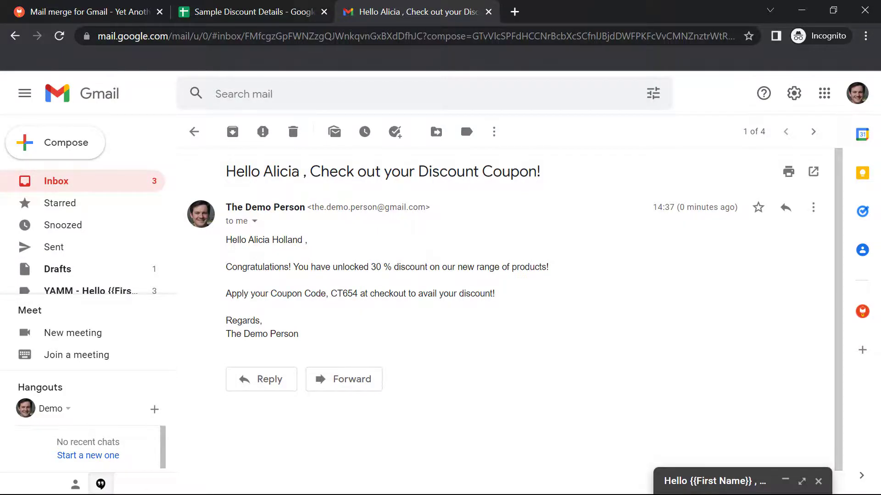
key("ctrl+shift+Tab")
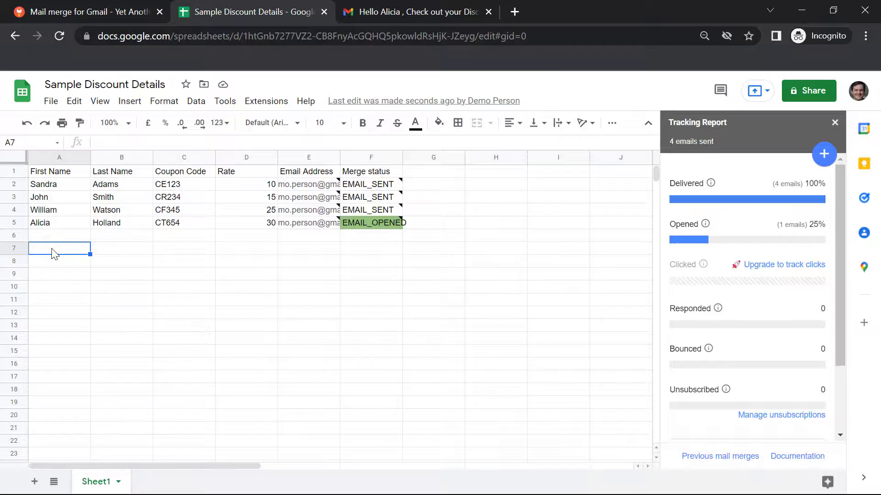
Select row 5 and read cell F5's Opened note showing 04/17/2022 - 02:38 PM IST
left_click(13, 223)
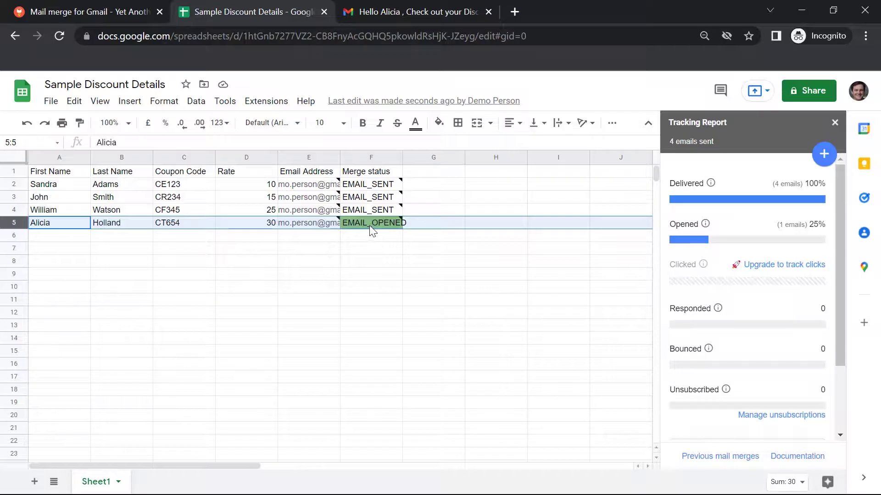
mouse_move(399, 227)
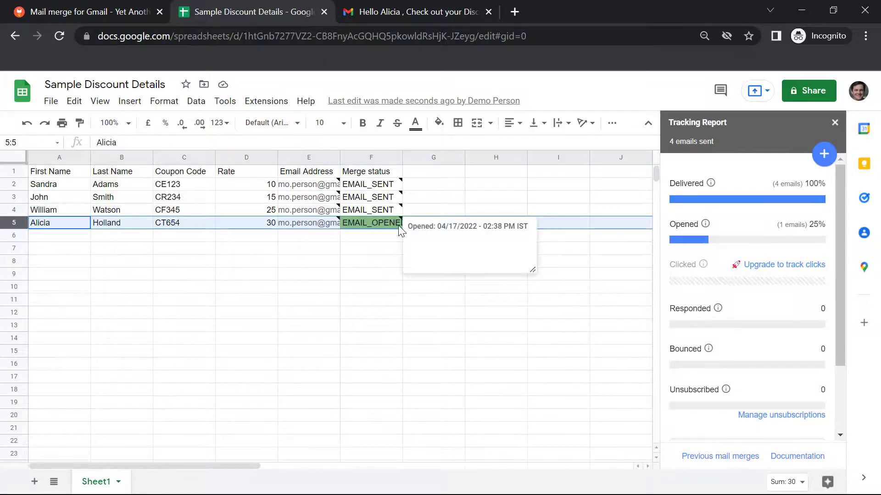